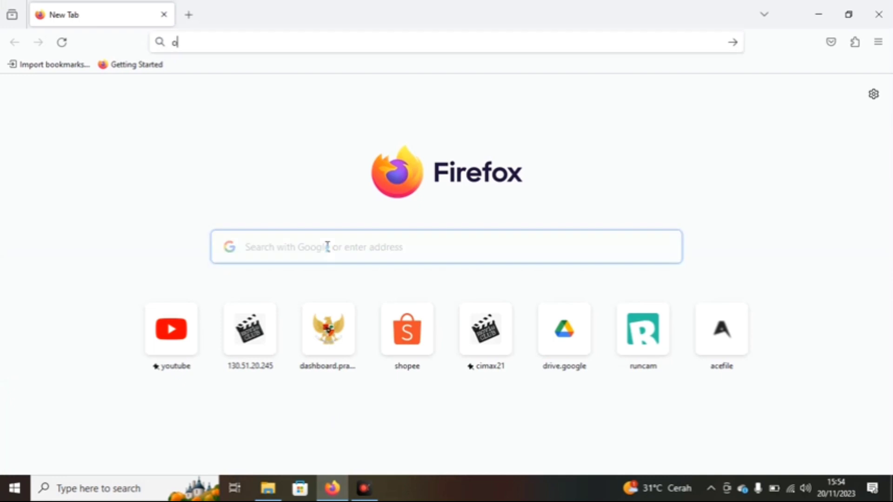
- Search the web for opentx and open the Welcome to OpenTX site
type("x")
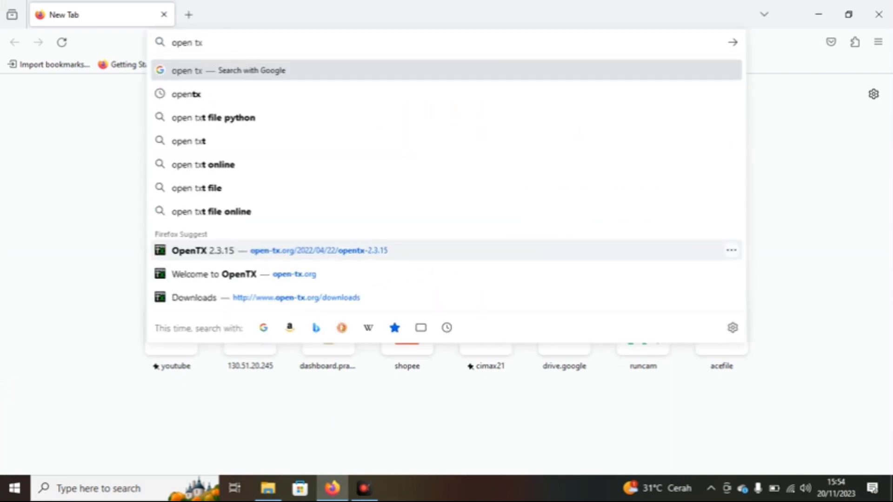
left_click(196, 99)
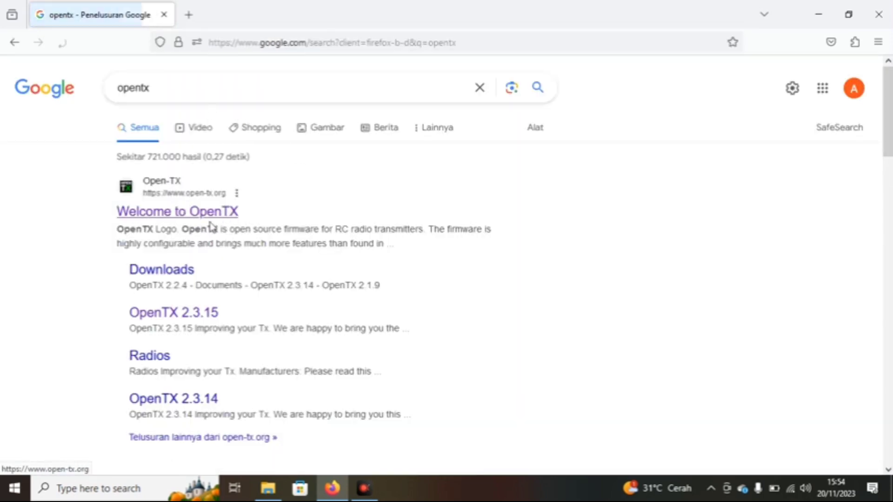
left_click(175, 213)
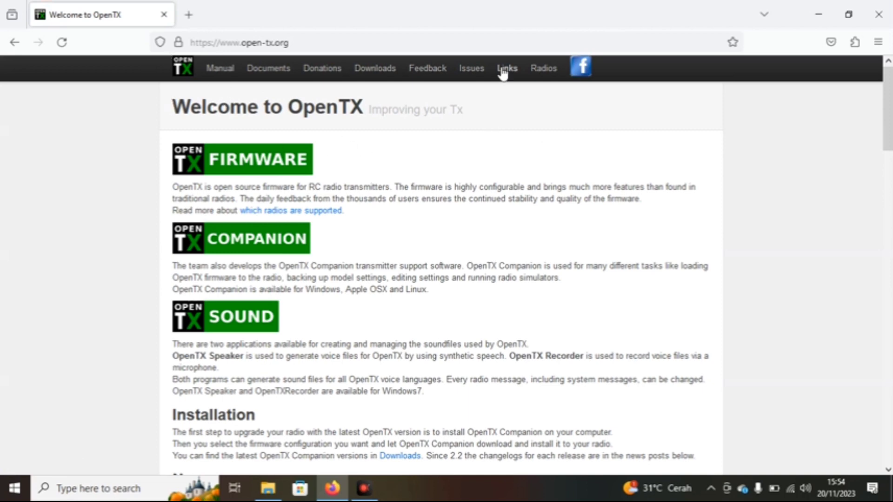
- Open the OpenTX 2.3.15 release post from the News list on the OpenTX home page
scroll(373, 140, "down", 3)
scroll(373, 140, "down", 3)
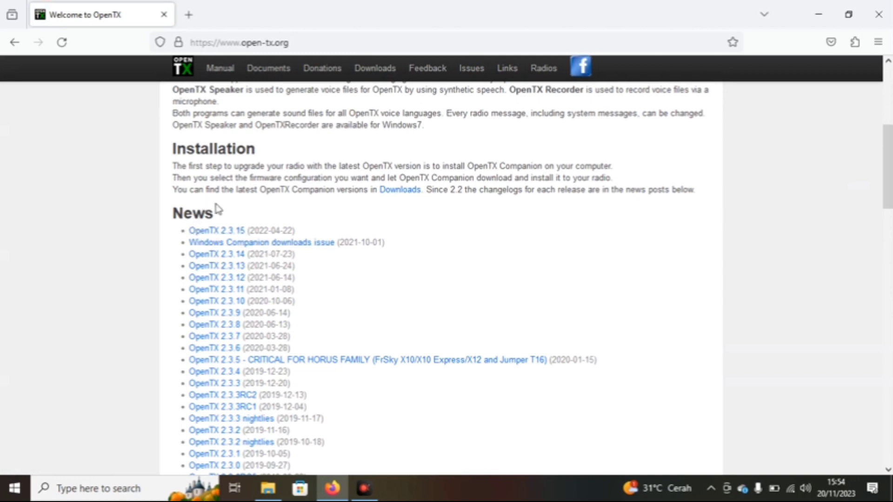
scroll(220, 207, "up", 6)
scroll(221, 207, "down", 7)
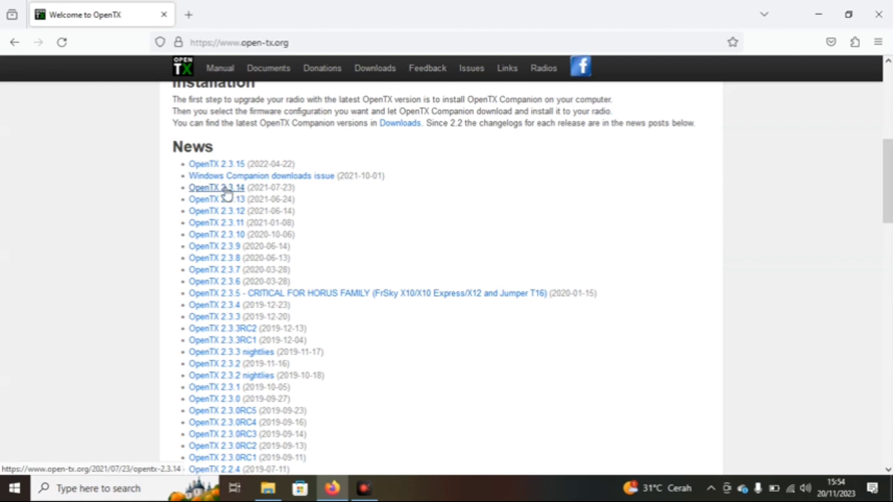
left_click(226, 168)
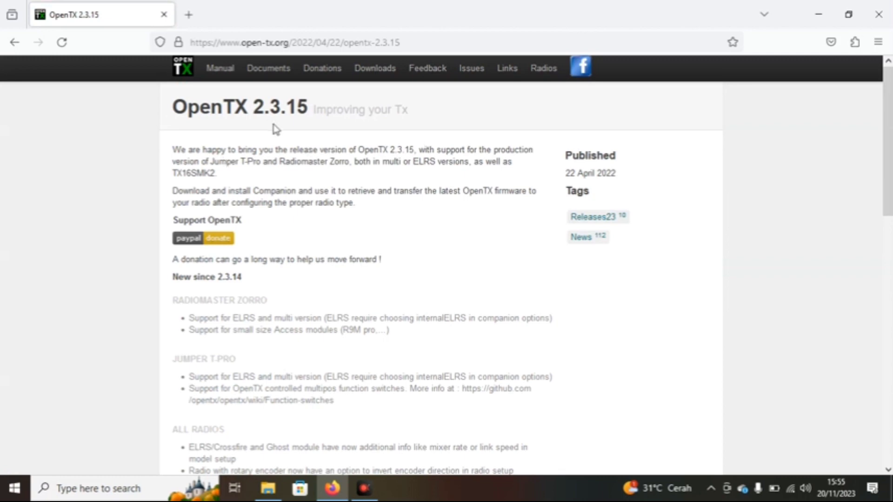
- Request the OpenTX Companion 2.3.15 Windows Installer from the release post's download links, then cancel the duplicate download
scroll(331, 125, "down", 7)
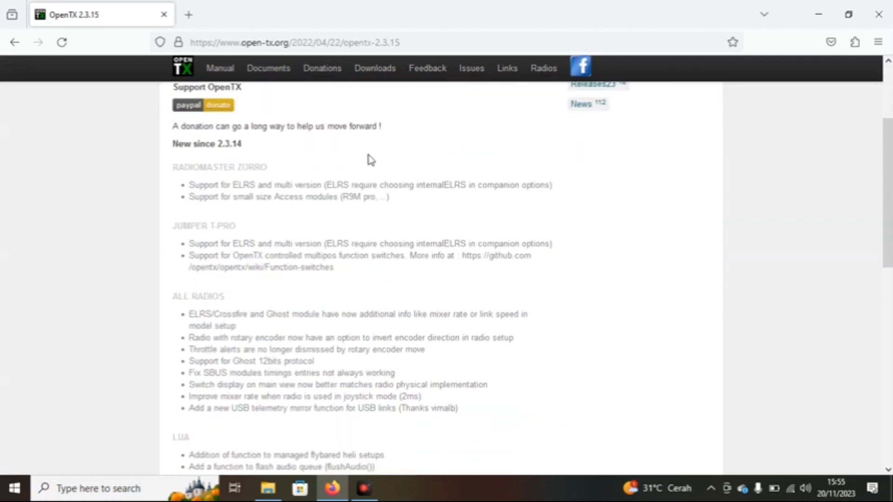
scroll(336, 176, "up", 6)
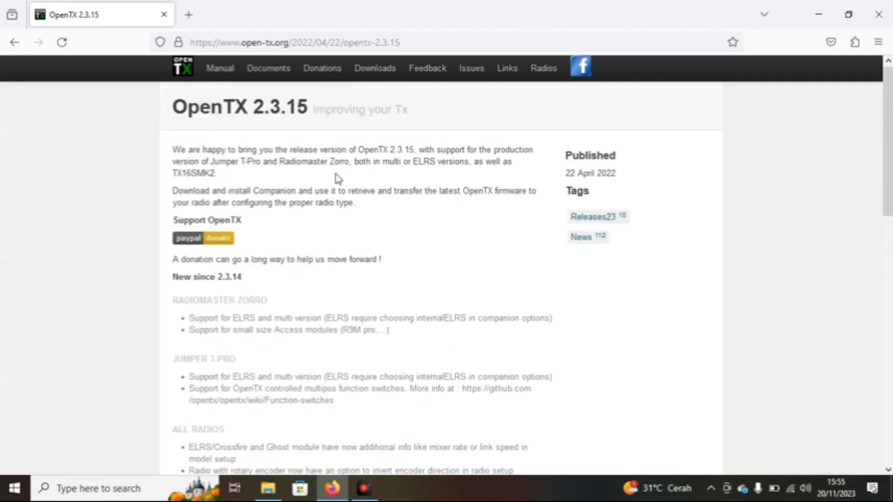
scroll(349, 167, "down", 9)
scroll(349, 166, "down", 4)
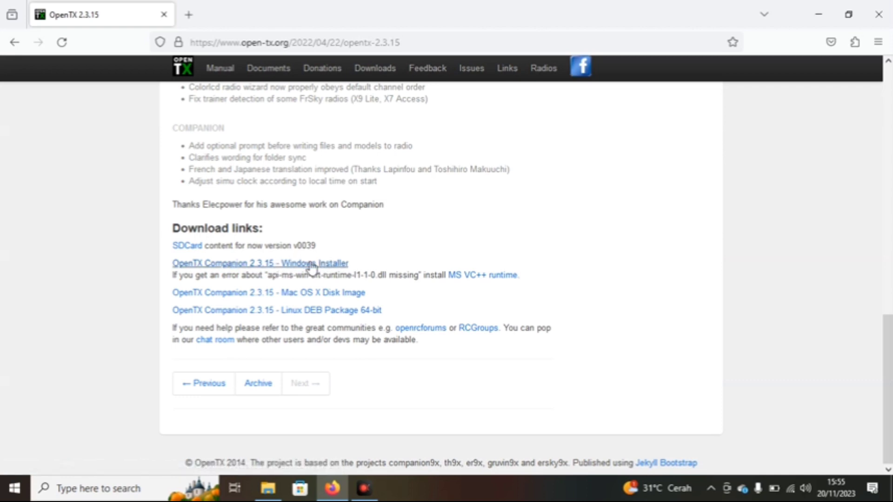
left_click(281, 264)
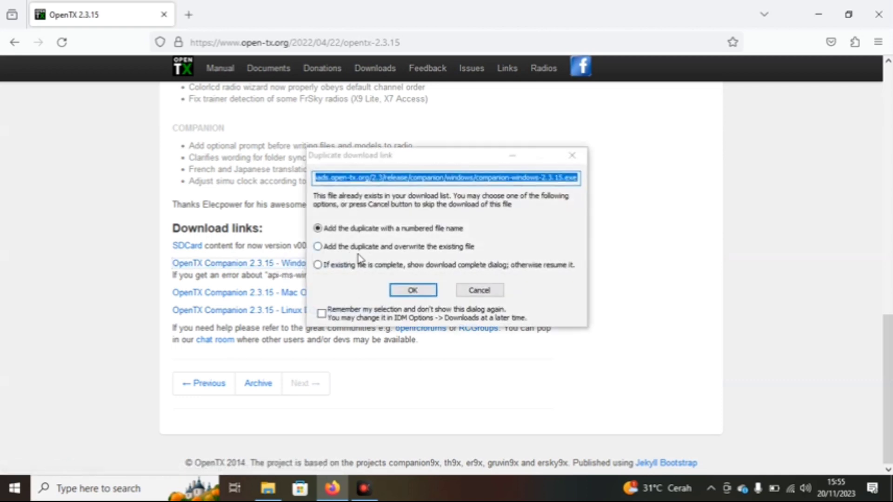
left_click(479, 291)
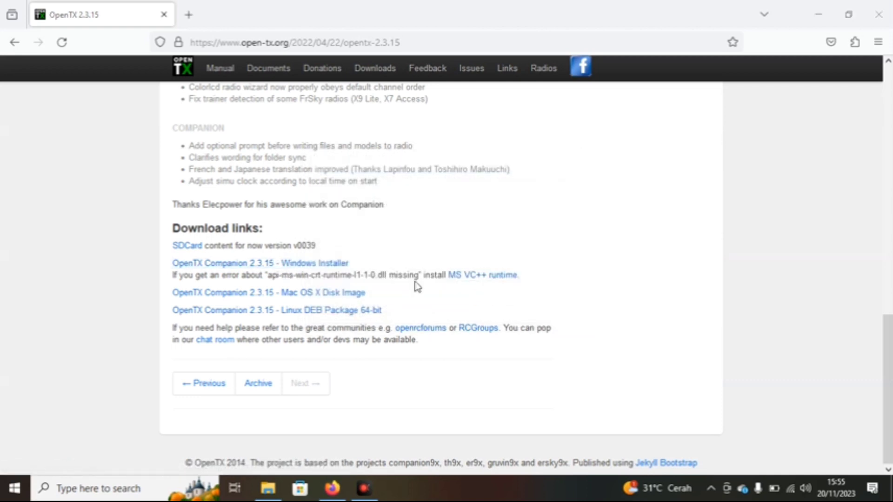
- Request sdcard-128x64-2.3V0039.zip from the opentx-tlite folder of the SDCard downloads, then cancel the duplicate download
left_click(185, 246)
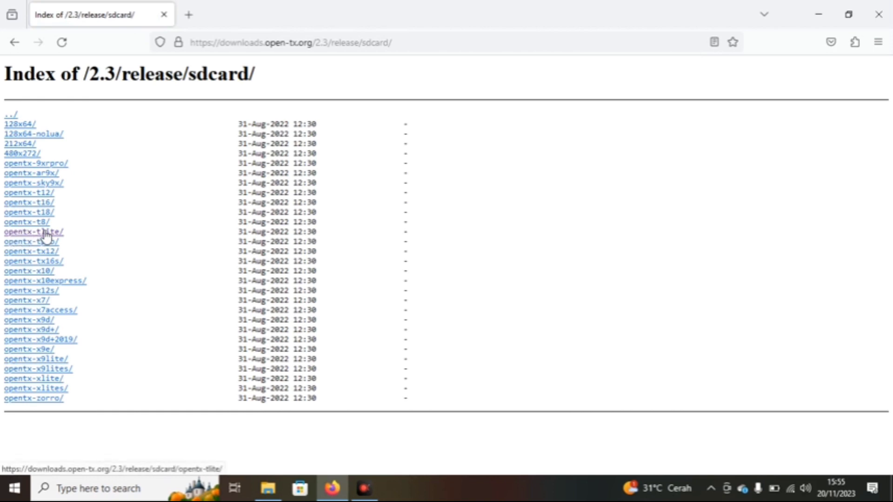
left_click(27, 232)
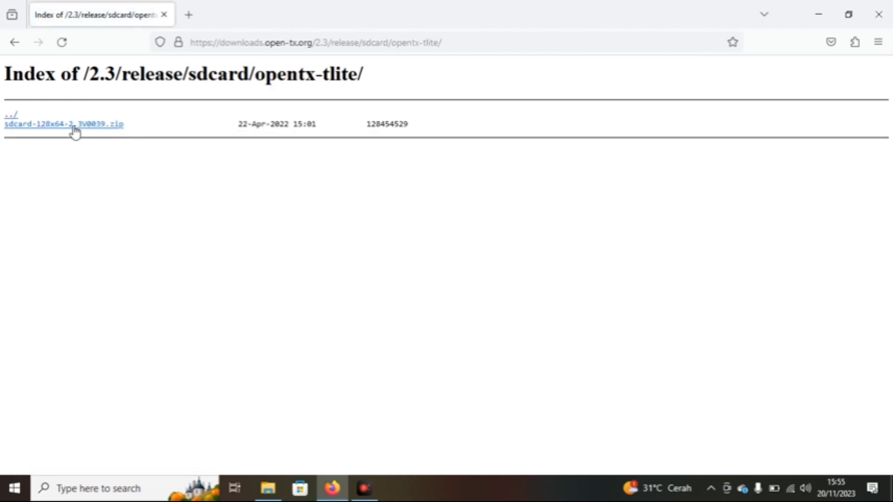
left_click(64, 130)
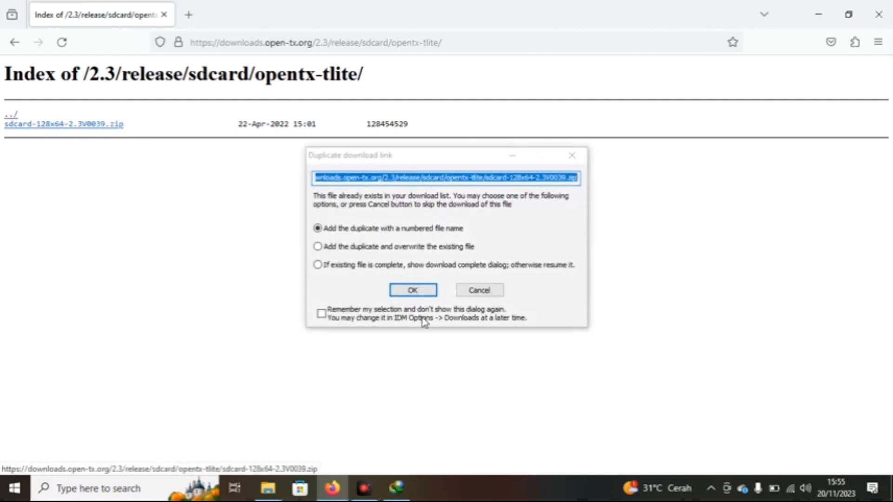
left_click(480, 290)
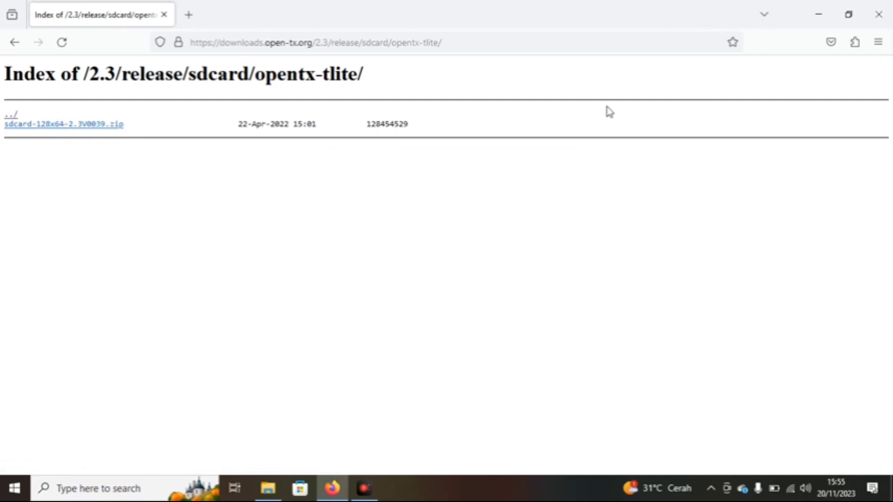
- Switch to File Explorer and open the SD card folder inside Drone FPV > jumper T LITE on drive D
left_click(818, 17)
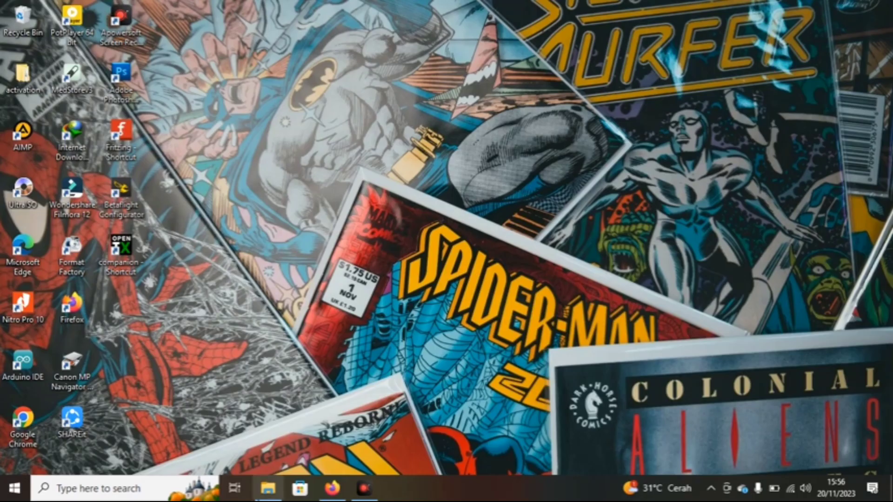
left_click(268, 488)
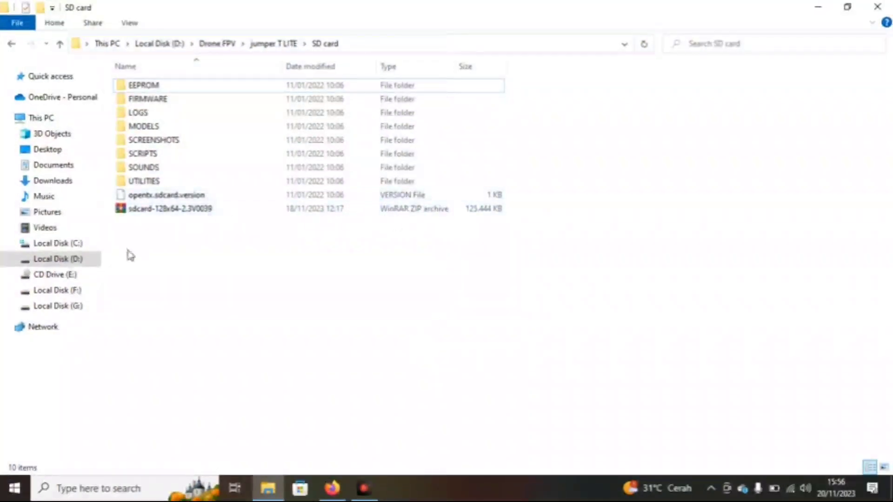
left_click(93, 259)
double_click(165, 155)
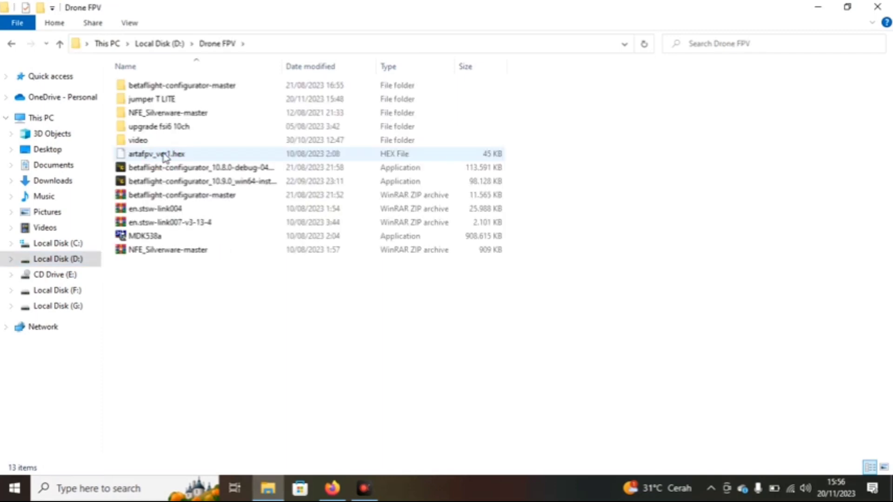
double_click(153, 99)
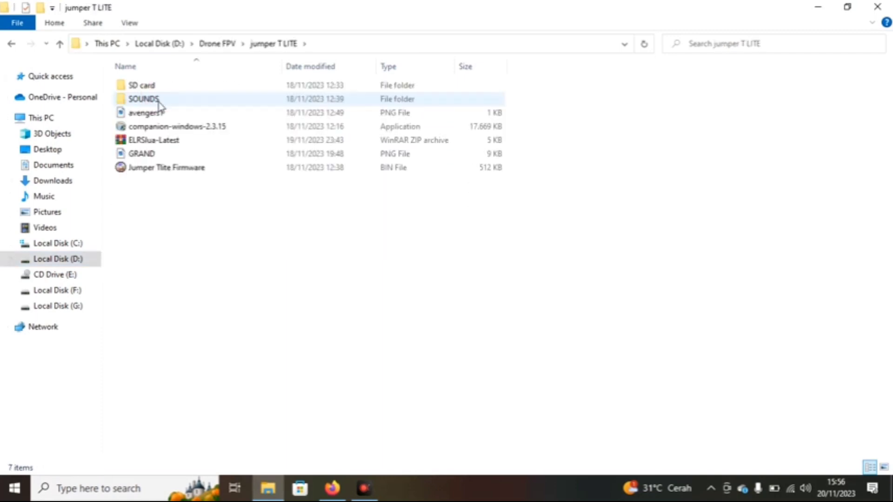
double_click(156, 87)
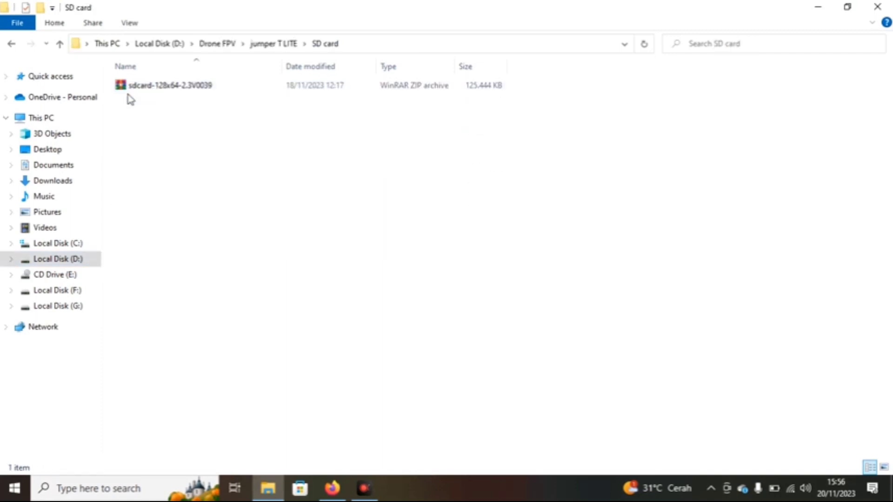
- Extract the sdcard-128x64-2.3V0039 archive directly into the SD card folder
right_click(147, 86)
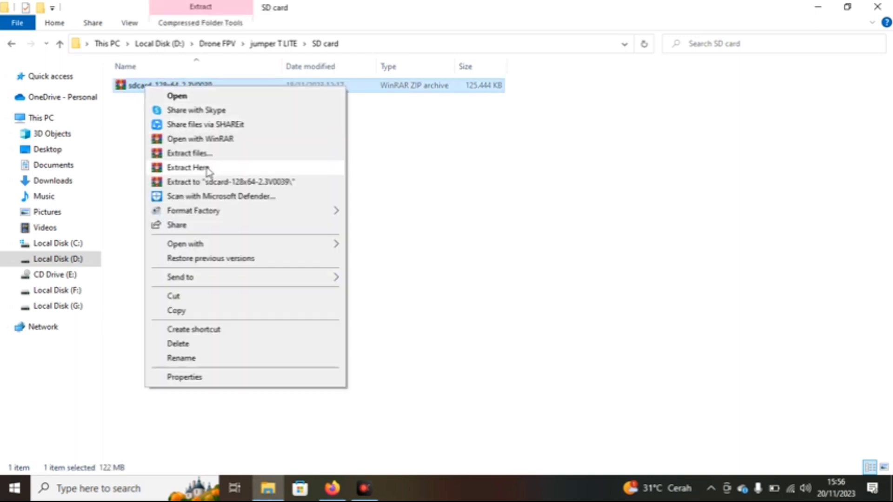
left_click(207, 169)
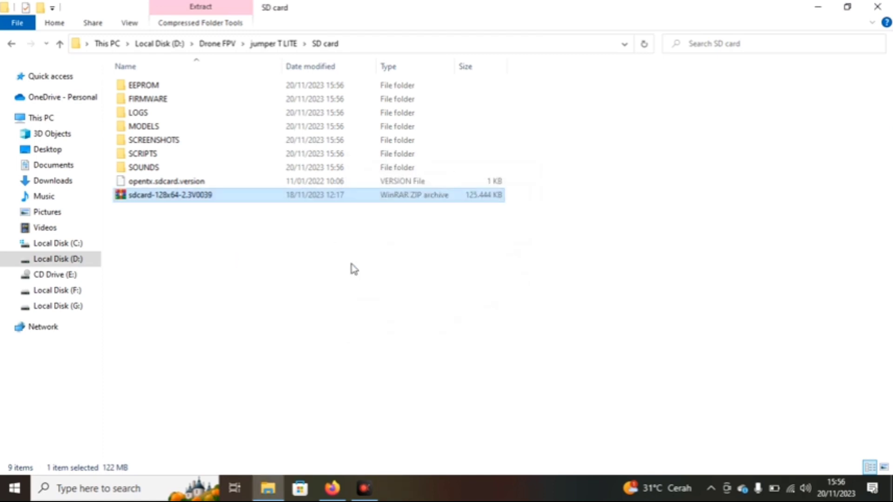
left_click(353, 269)
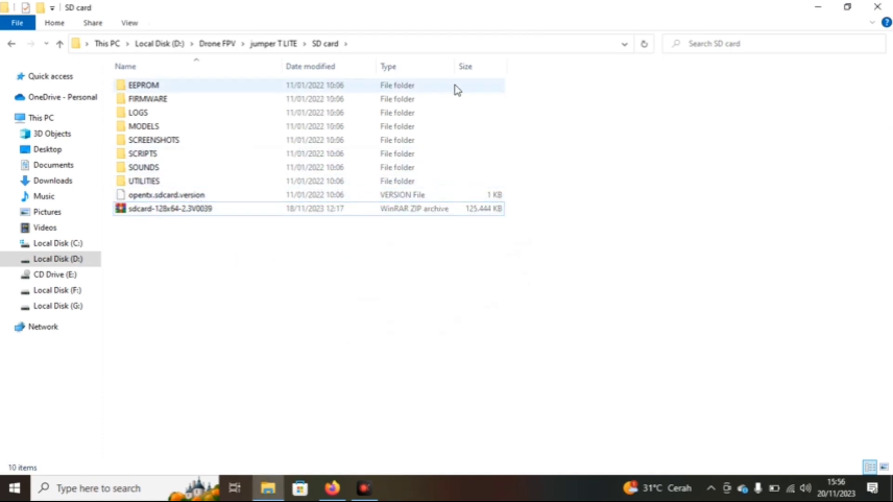
left_click_drag(520, 88, 206, 198)
right_click(172, 135)
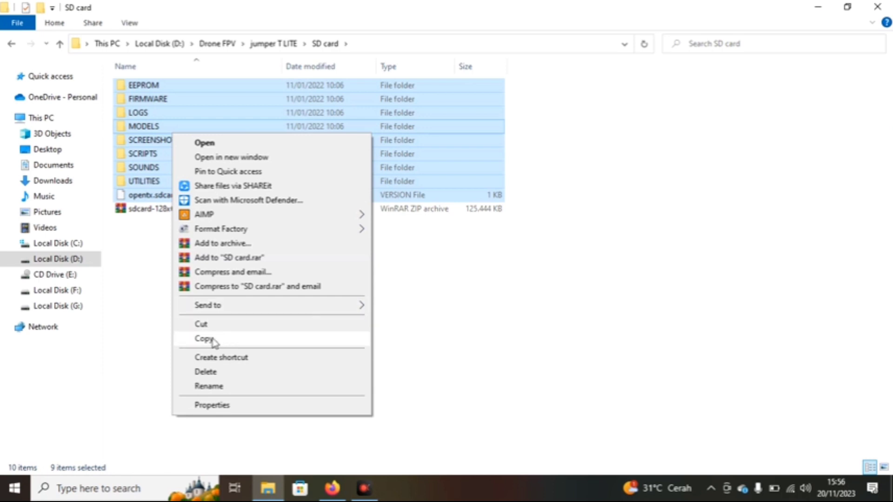
left_click(557, 280)
left_click(484, 259)
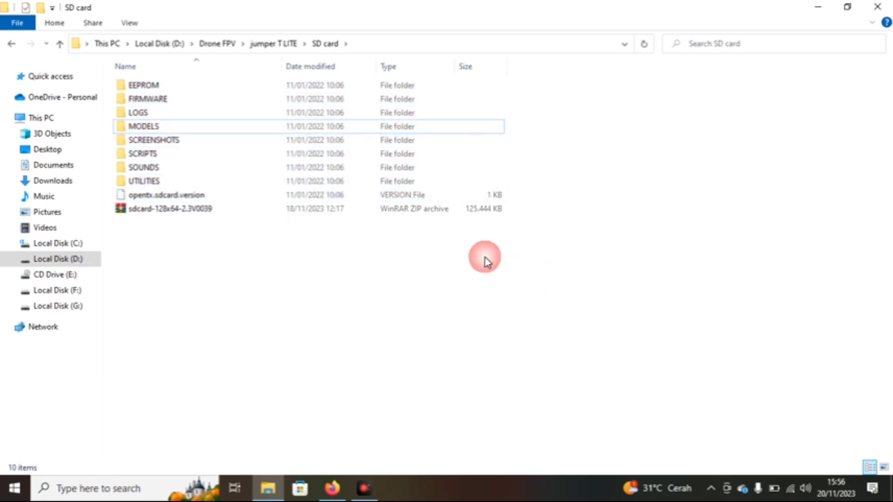
- Start the companion-windows-2.3.15 installer from the jumper T LITE folder, then quit the setup at the license agreement
left_click(11, 44)
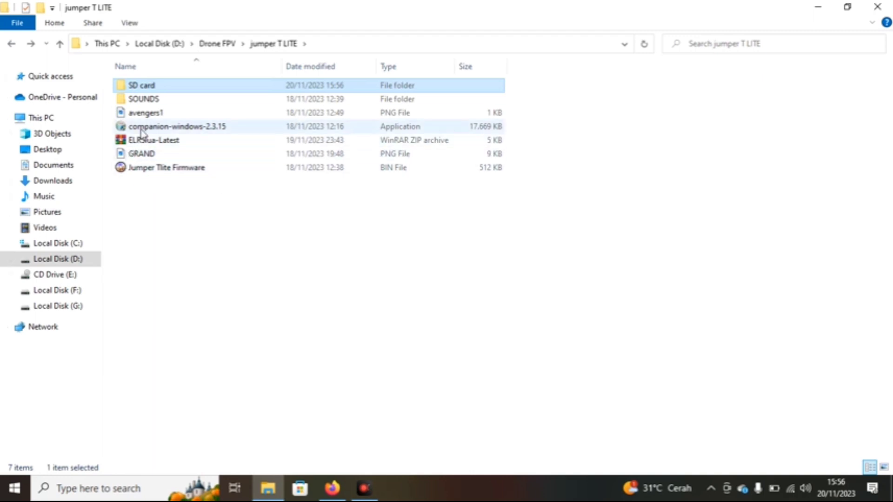
double_click(185, 130)
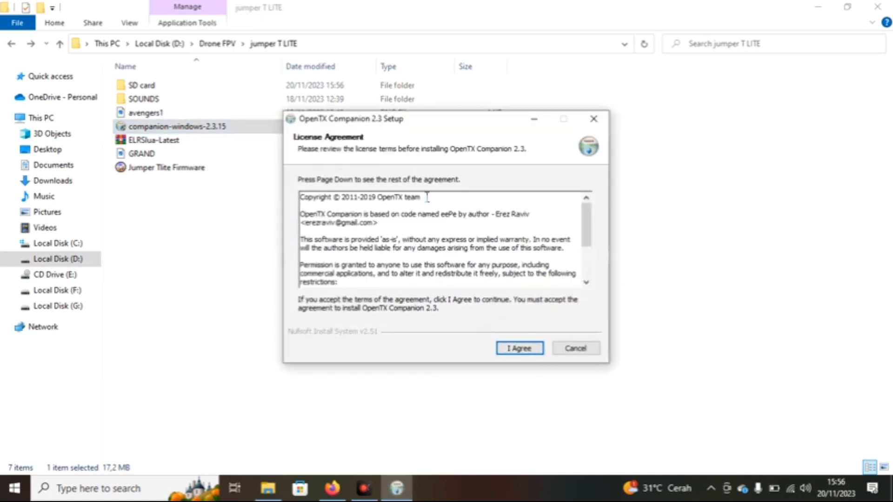
left_click(593, 119)
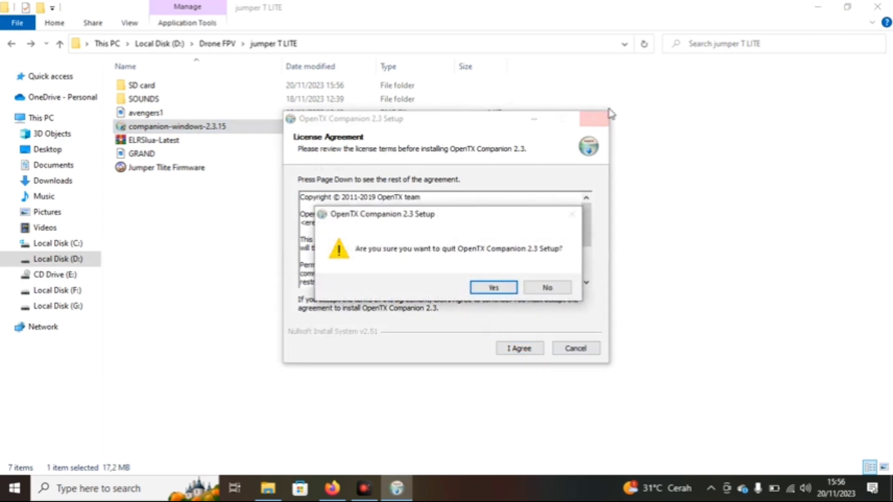
left_click(493, 287)
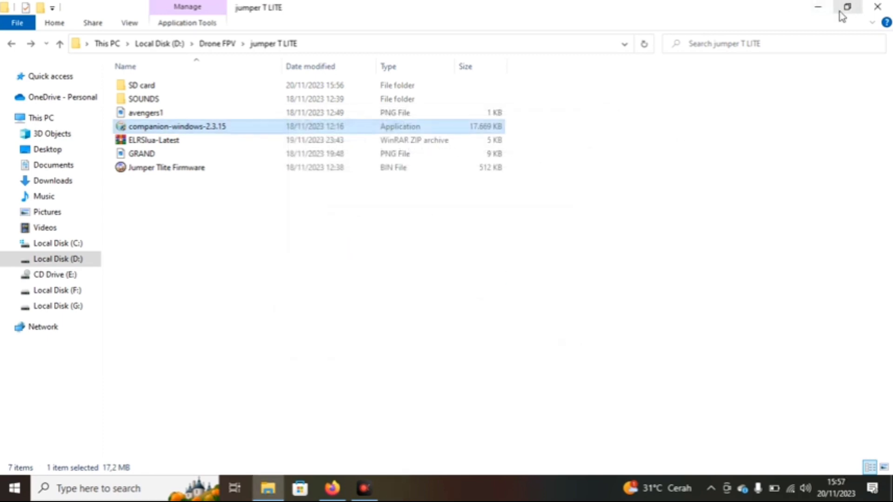
- Move the companion shortcut to the middle of the desktop and launch OpenTX Companion from it
left_click(820, 18)
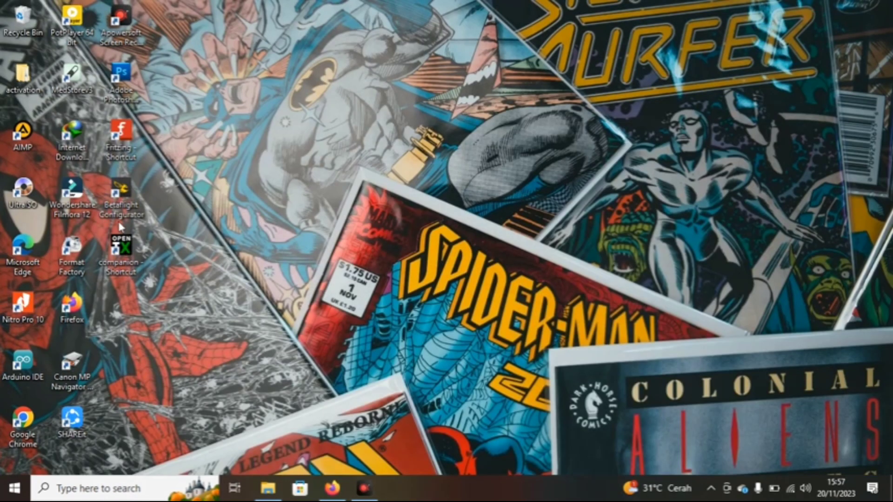
left_click_drag(191, 239, 453, 182)
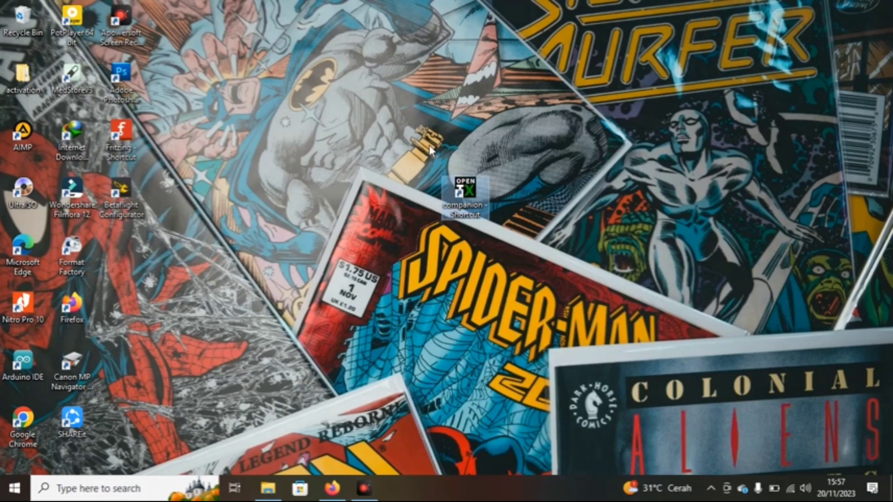
double_click(463, 195)
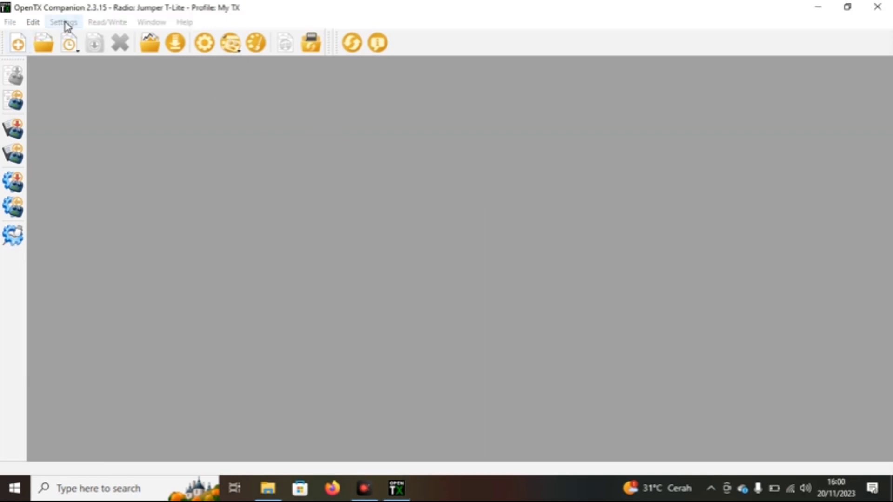
- Open the application settings and choose Jumper T-Lite as the radio type in the My TX radio profile
left_click(65, 22)
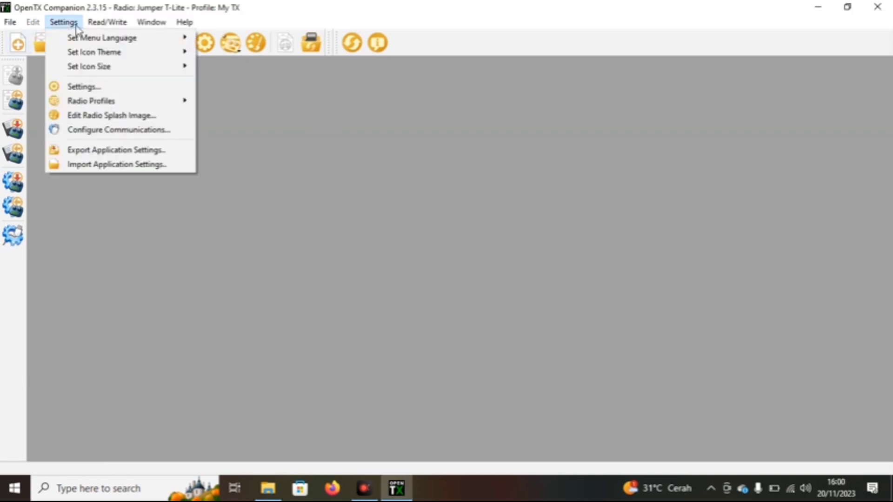
left_click(104, 88)
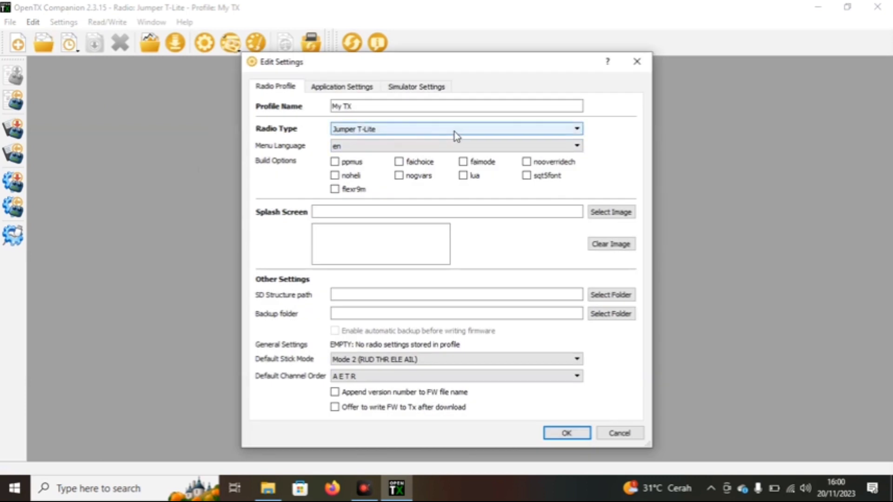
left_click(489, 133)
scroll(409, 165, "up", 1)
scroll(408, 164, "down", 5)
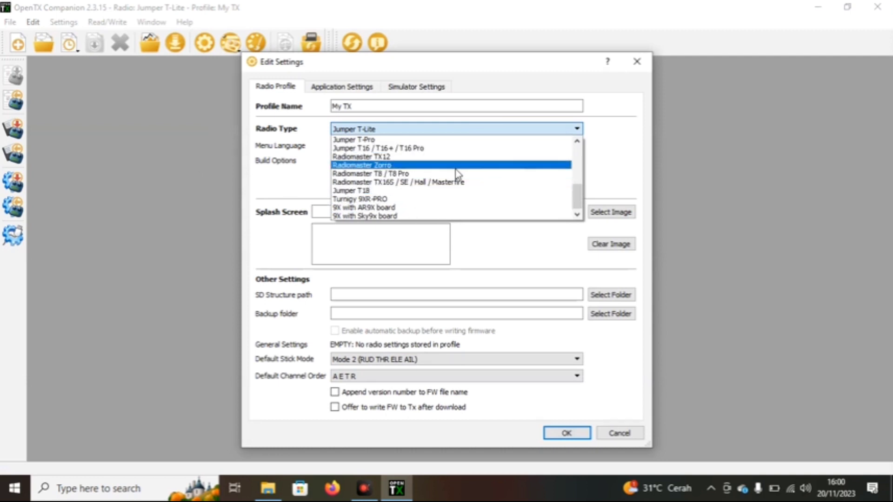
scroll(440, 189, "up", 2)
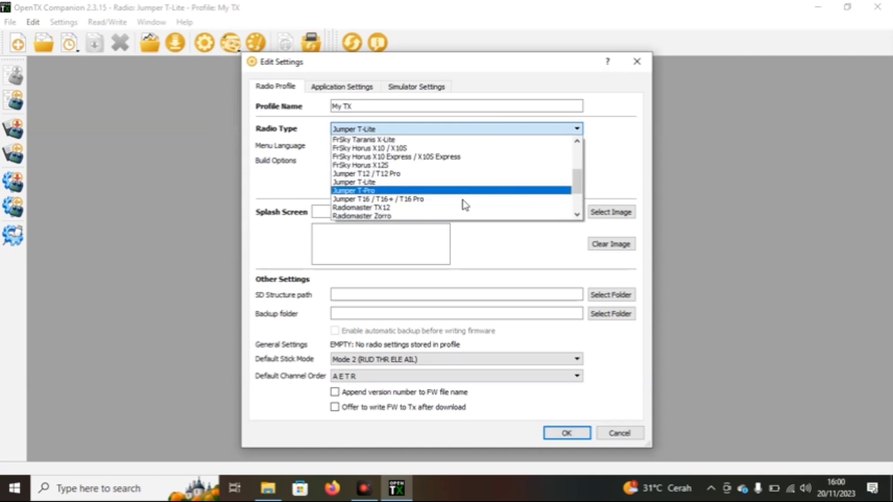
left_click(372, 185)
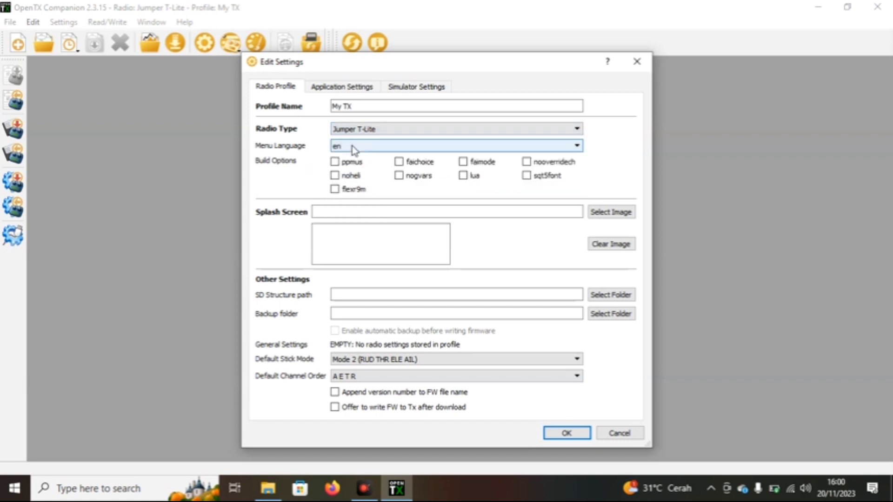
- Set the default stick mode to Mode 2 (RUD THR ELE AIL), keep channel order A E T R, and accept the profile settings
left_click(549, 359)
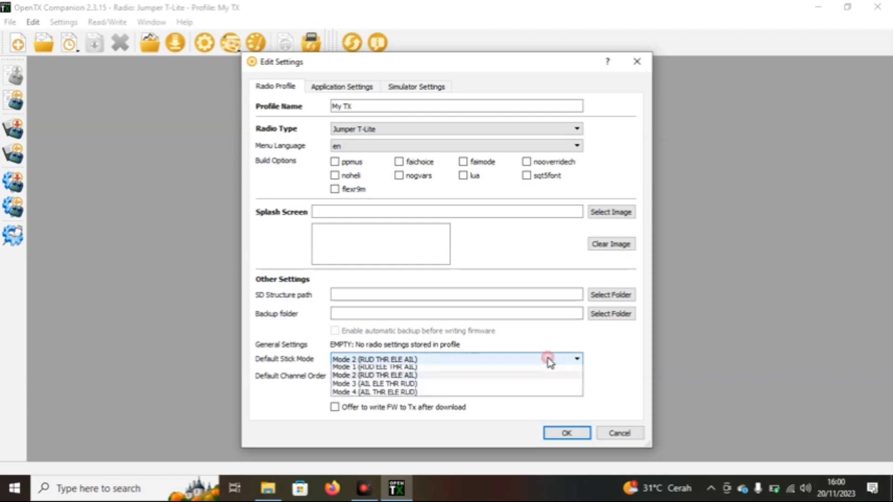
left_click(367, 378)
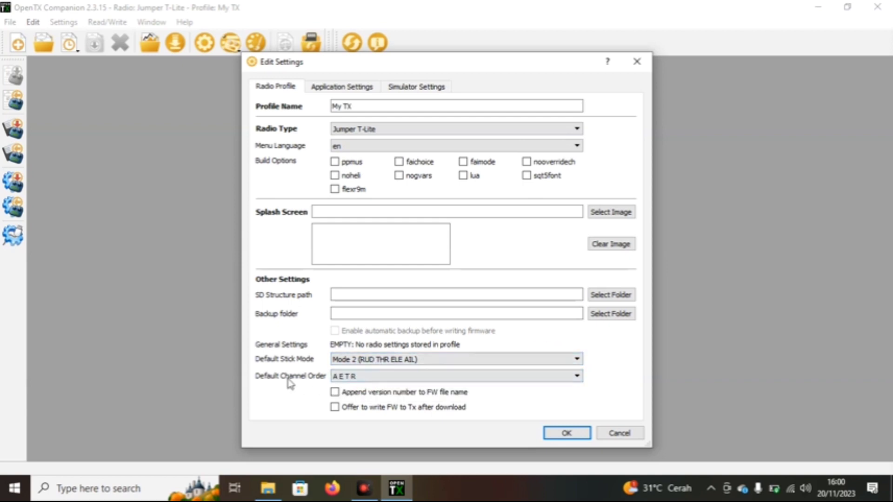
left_click(395, 377)
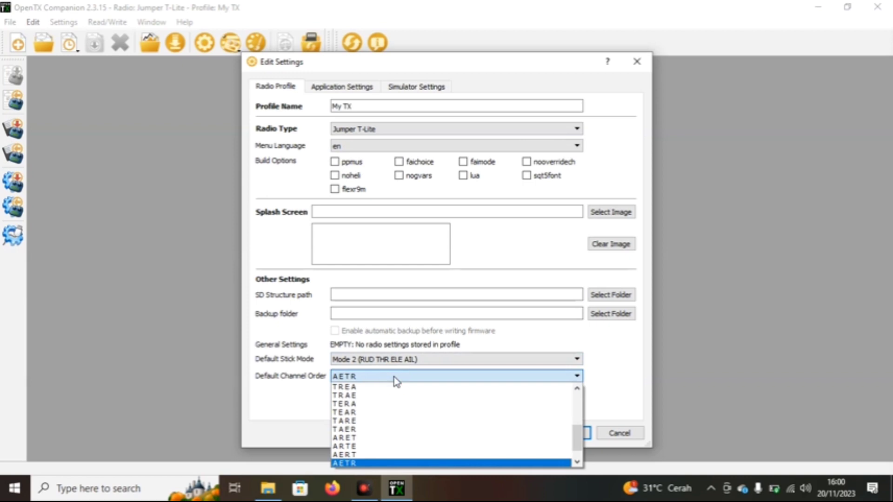
left_click(394, 376)
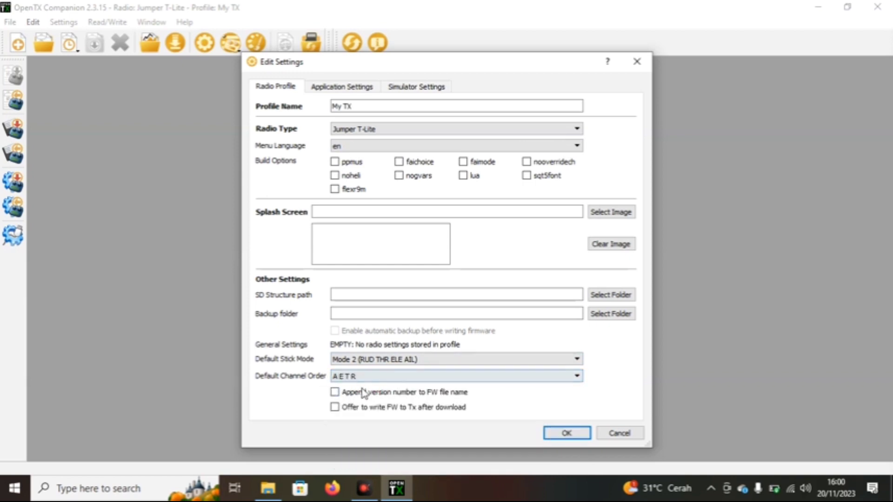
left_click(576, 434)
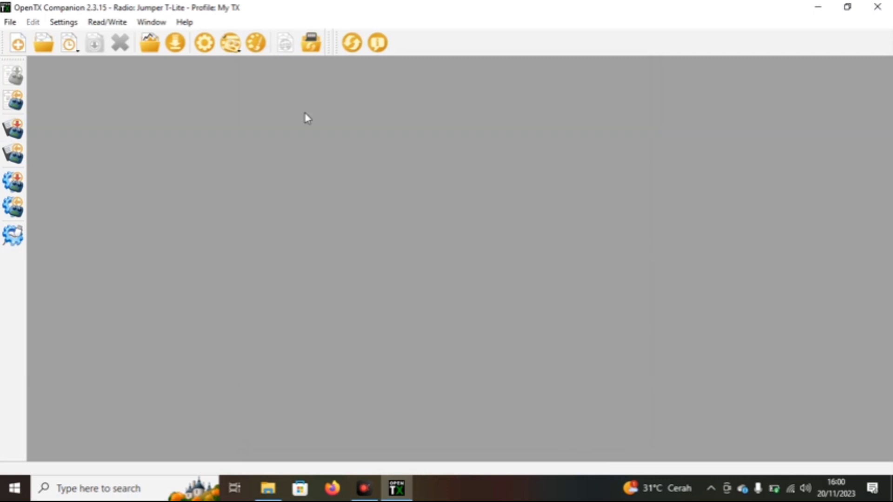
- Start downloading the opentx-tlite-en firmware, but cancel the save and close the Downloads dialog
left_click(176, 52)
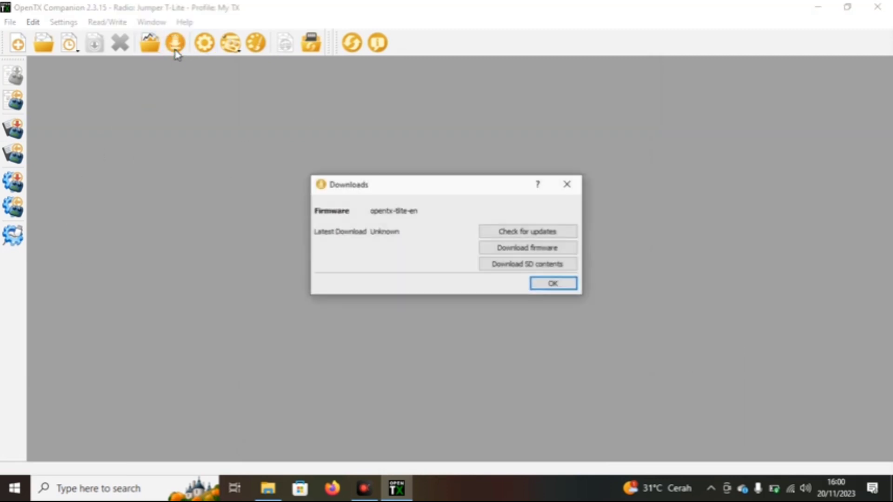
left_click(535, 250)
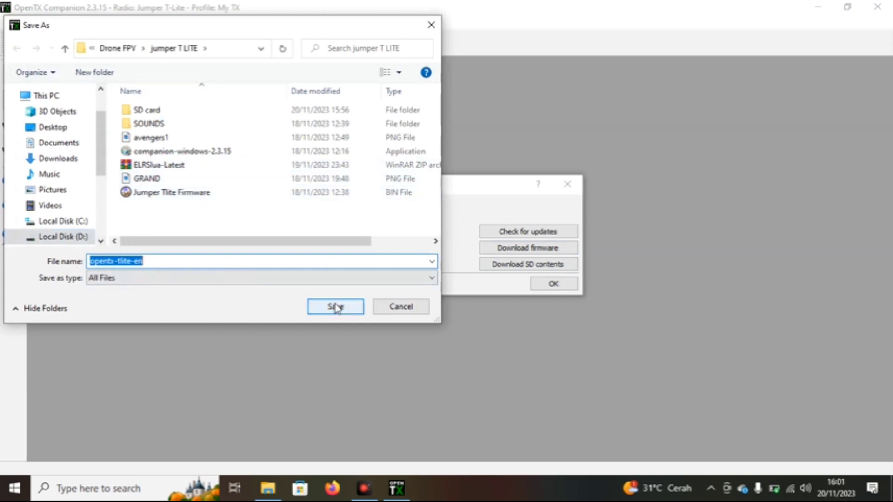
left_click(402, 312)
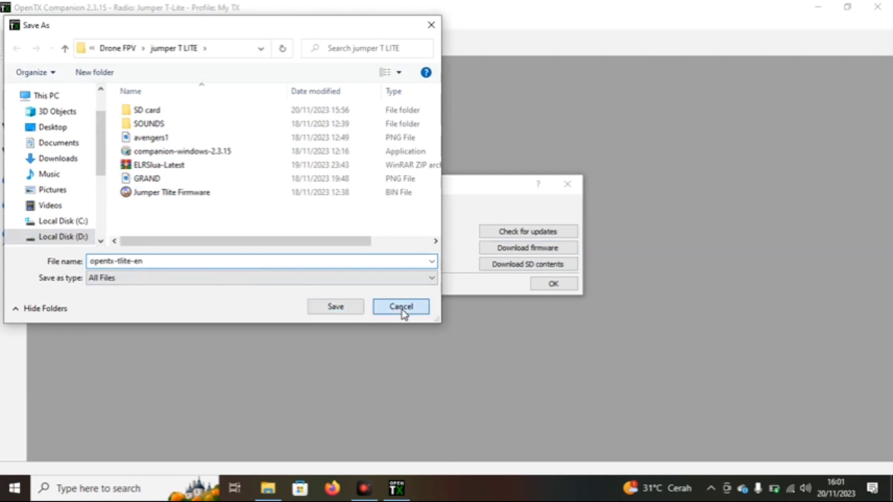
left_click(566, 186)
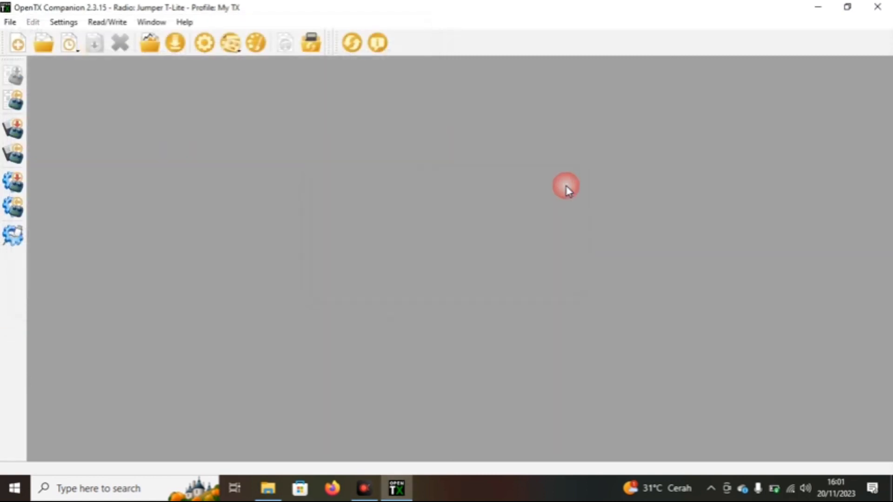
- Start writing firmware to the radio and load Jumper Tlite Firmware.bin from the jumper T LITE folder
left_click(268, 489)
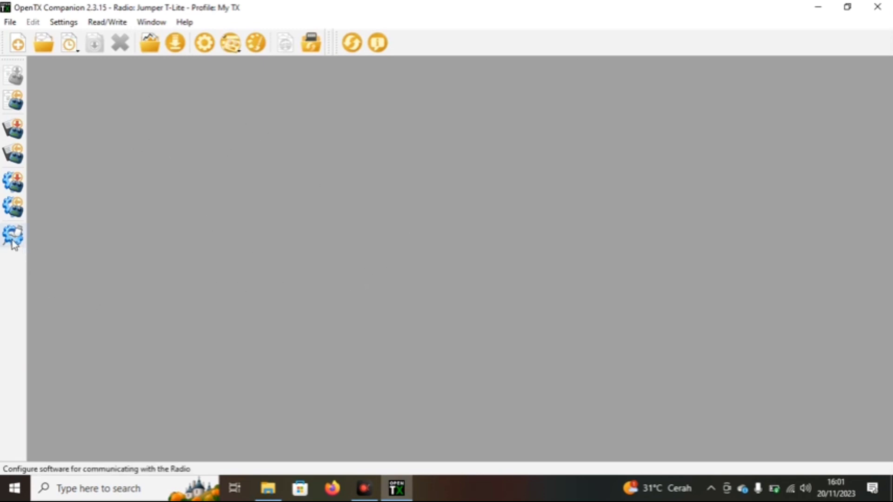
left_click(13, 186)
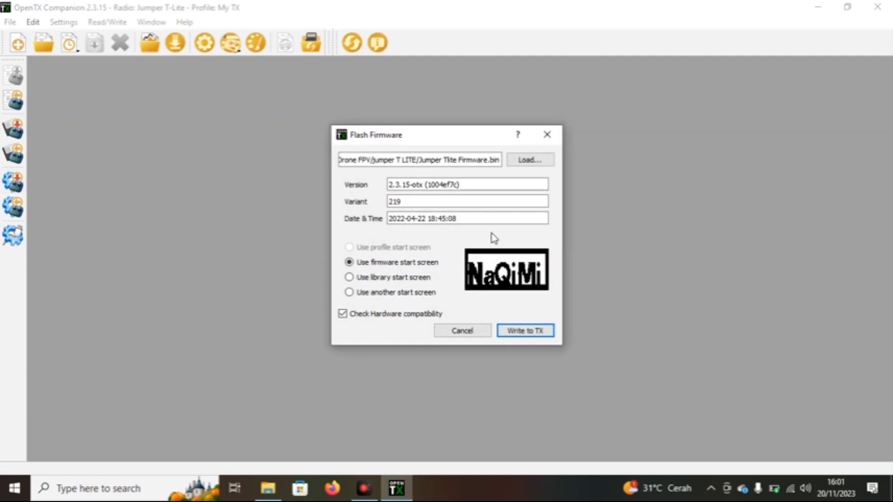
left_click_drag(476, 133, 521, 104)
left_click(512, 131)
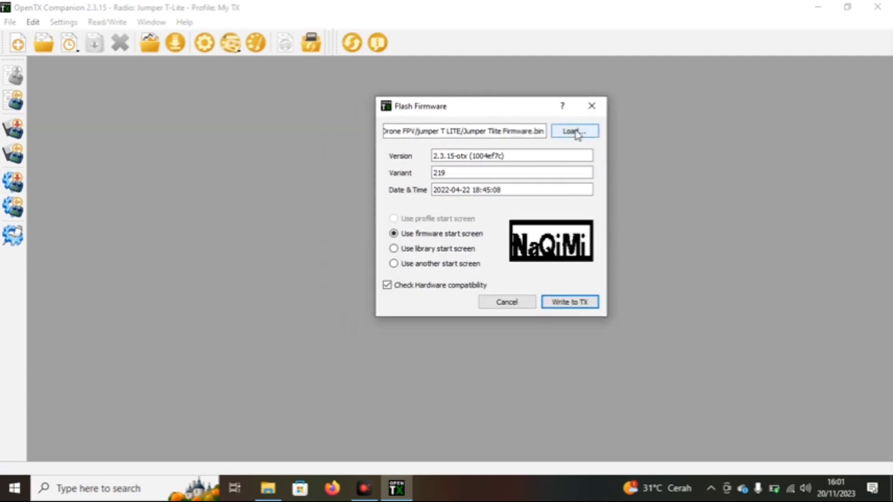
left_click(530, 159)
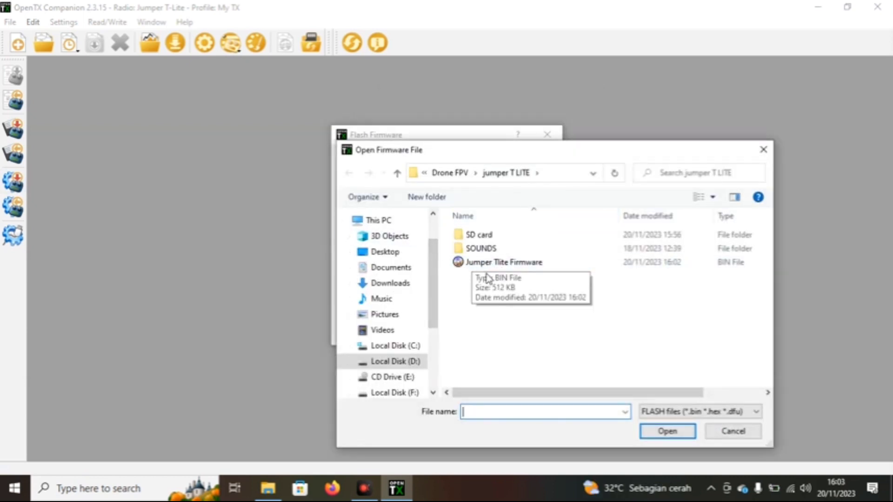
left_click(508, 265)
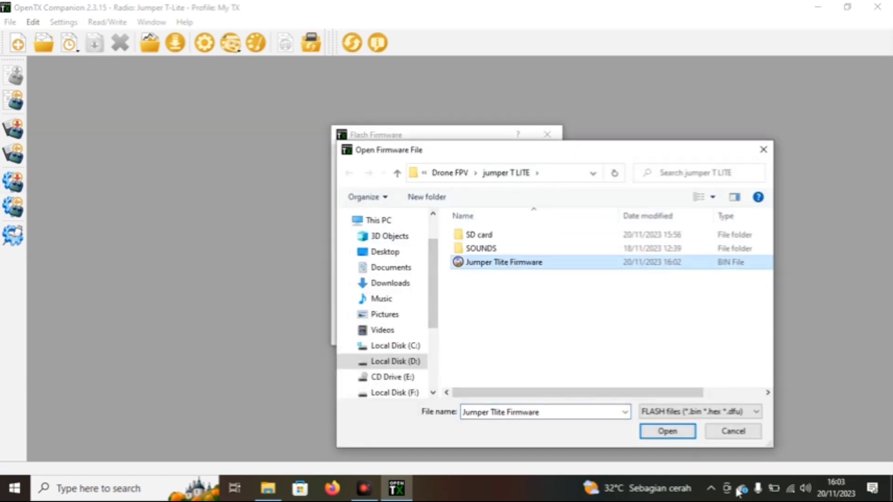
left_click(667, 432)
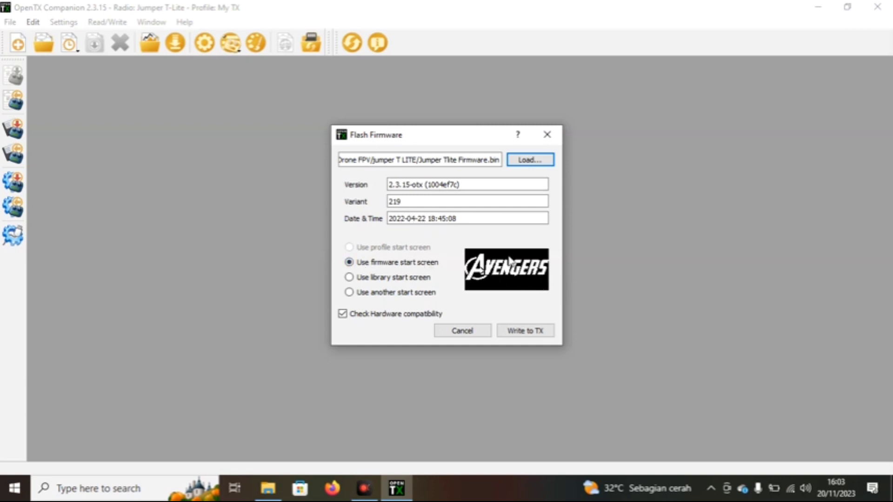
- Use another start screen for the firmware, loading the GRAND image from the jumper T LITE folder
left_click(357, 293)
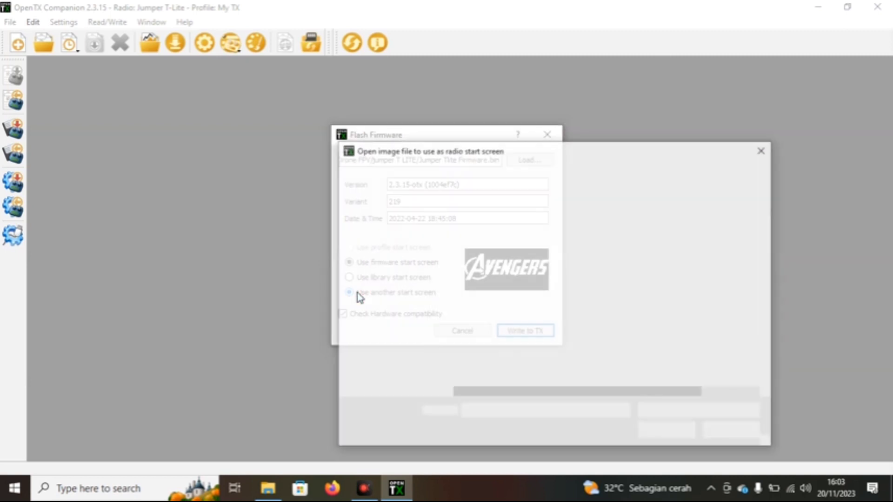
left_click_drag(560, 158, 391, 98)
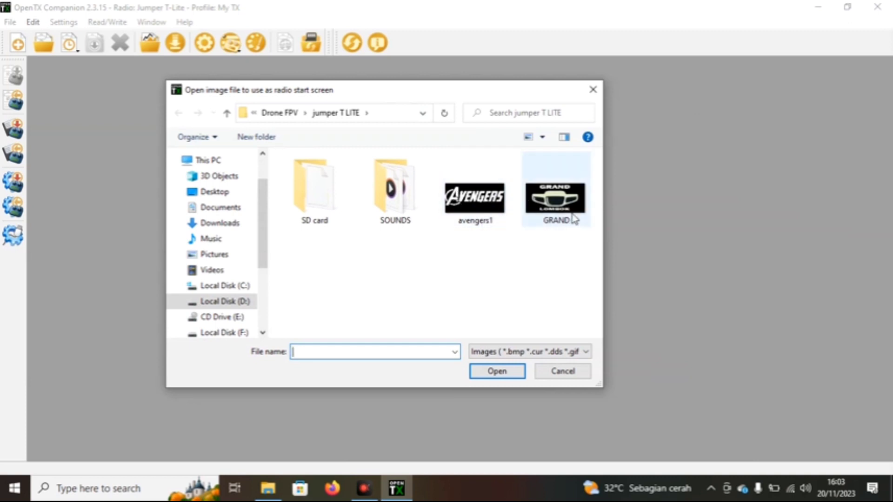
left_click(552, 207)
left_click(497, 372)
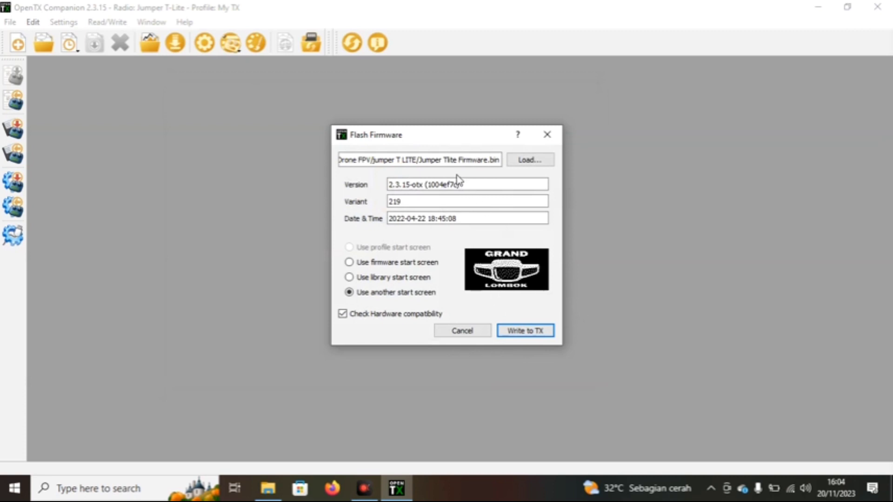
- Write the loaded firmware to the radio, close the flashing dialog, and minimize OpenTX Companion and File Explorer
left_click_drag(435, 134, 509, 116)
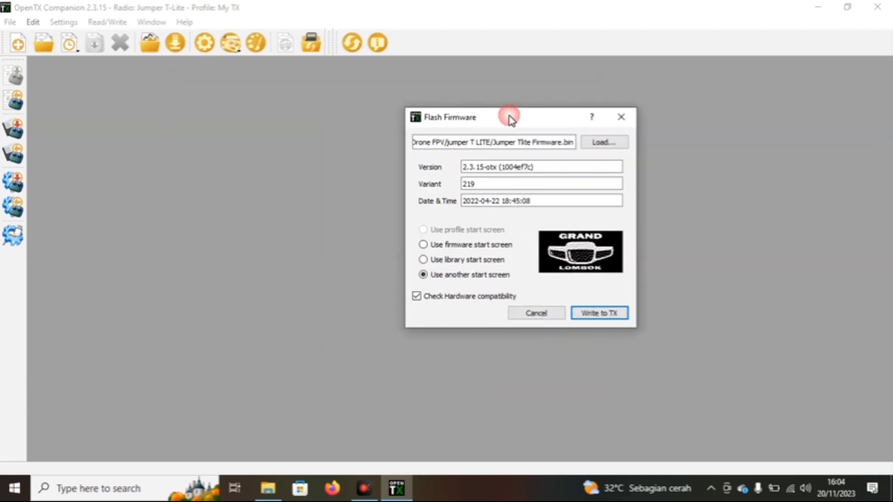
left_click(600, 314)
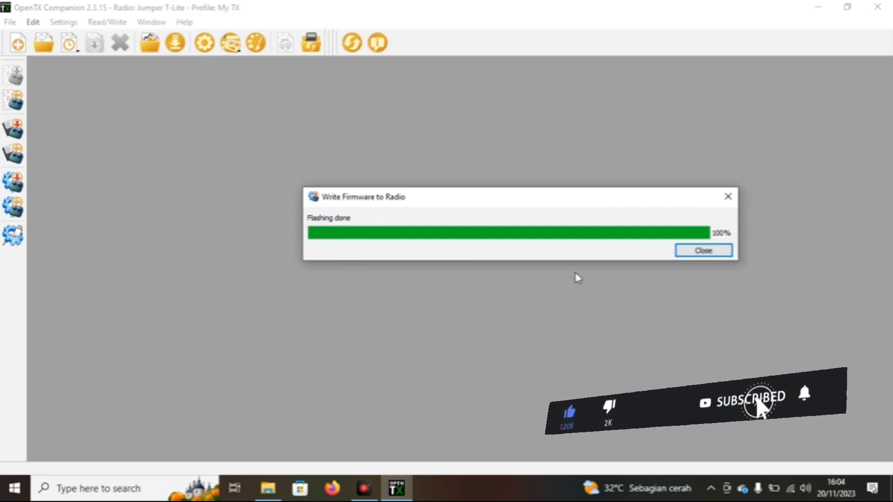
left_click(702, 253)
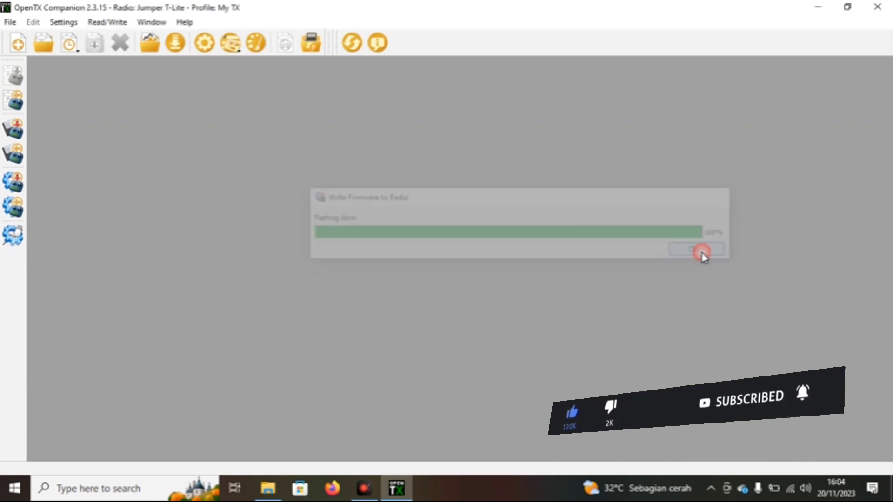
left_click(820, 14)
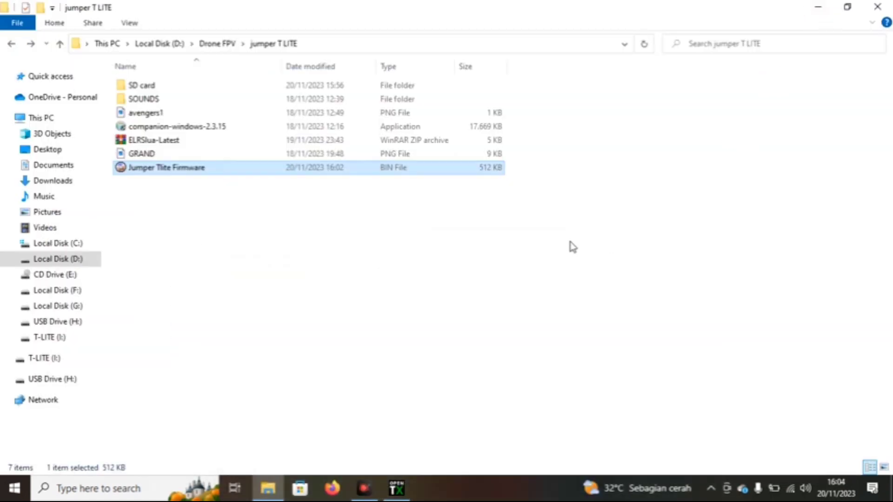
left_click(818, 7)
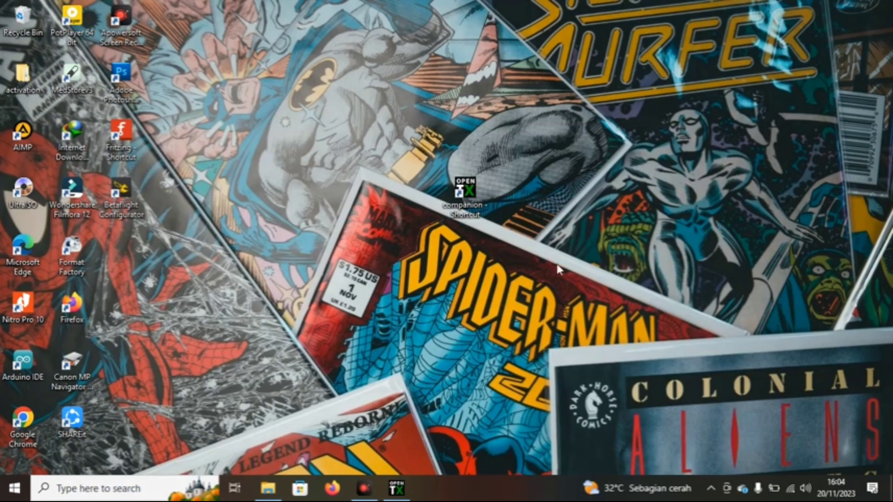